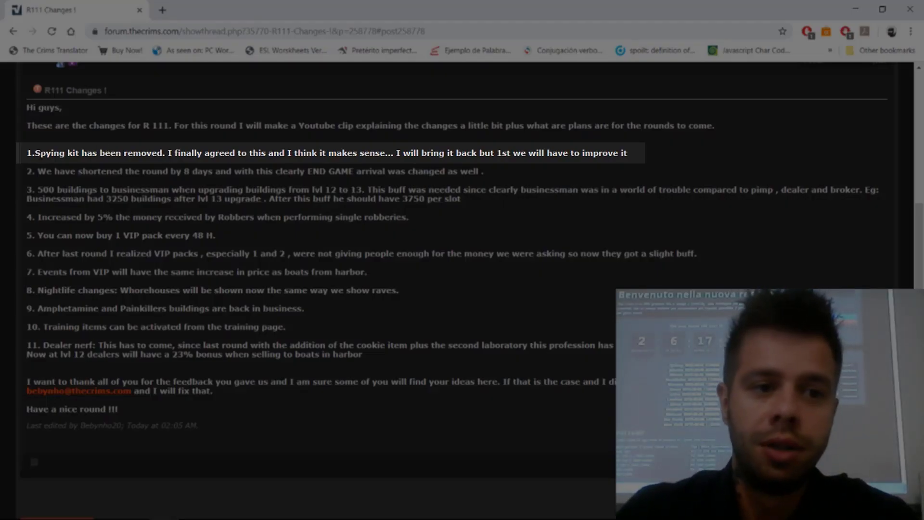
left_click_drag(34, 152, 108, 152)
left_click(153, 165)
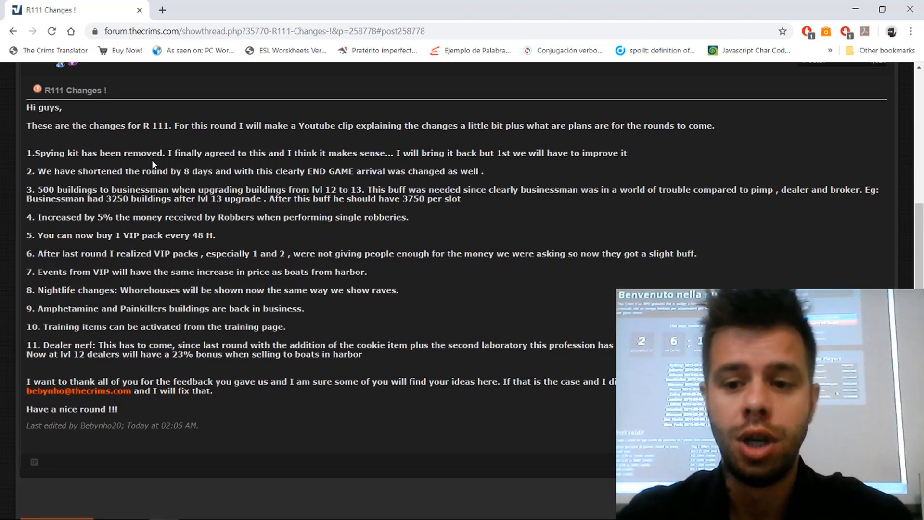
left_click_drag(38, 171, 484, 170)
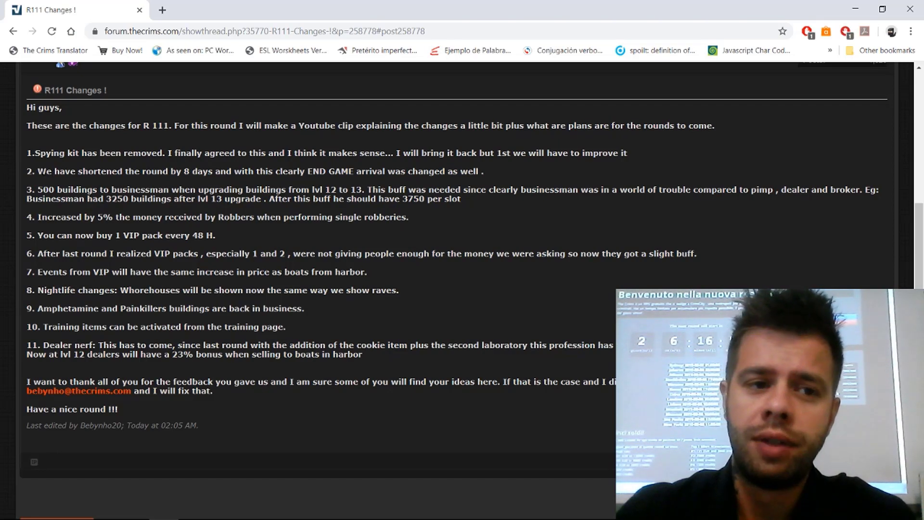
left_click_drag(38, 171, 94, 171)
left_click(125, 185)
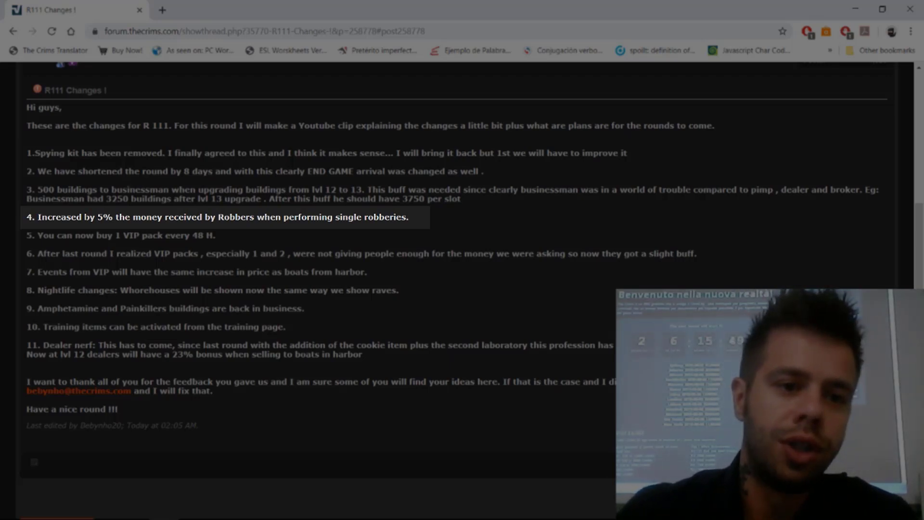
left_click_drag(76, 217, 409, 218)
left_click(266, 229)
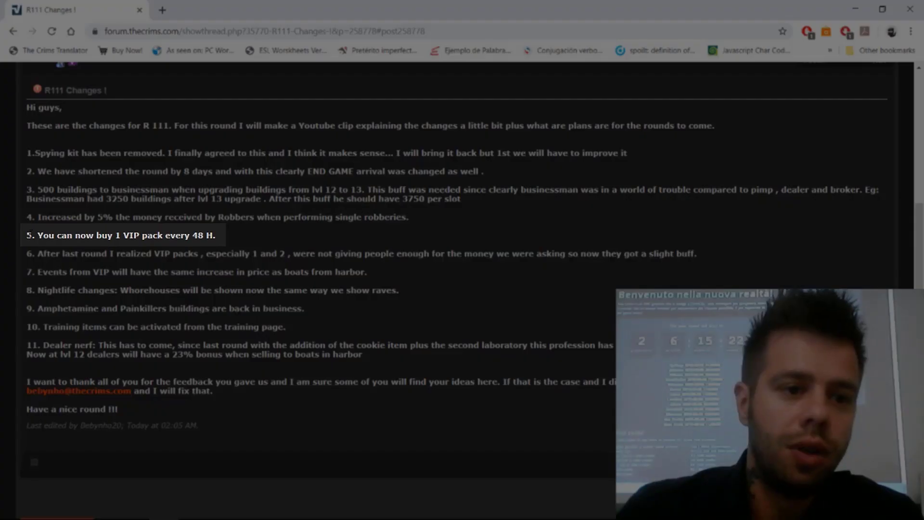
triple_click(136, 236)
left_click(155, 248)
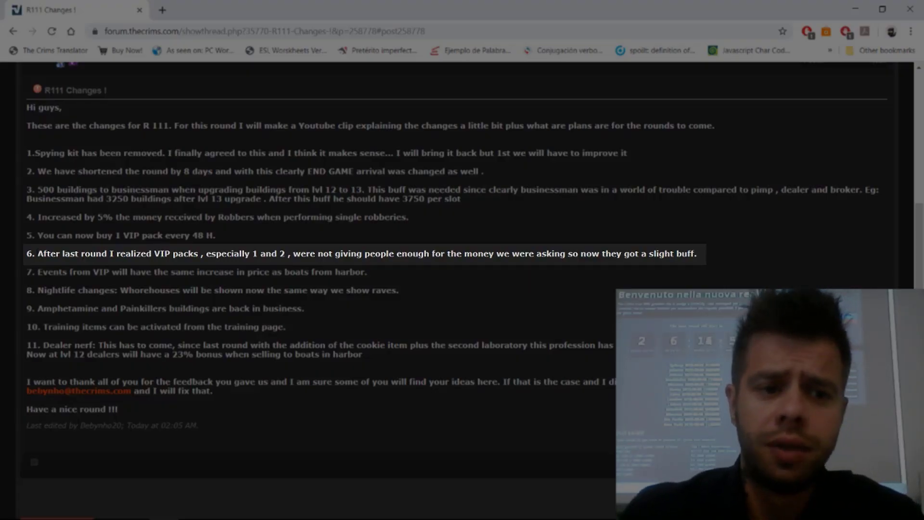
left_click_drag(37, 254, 76, 254)
left_click(193, 267)
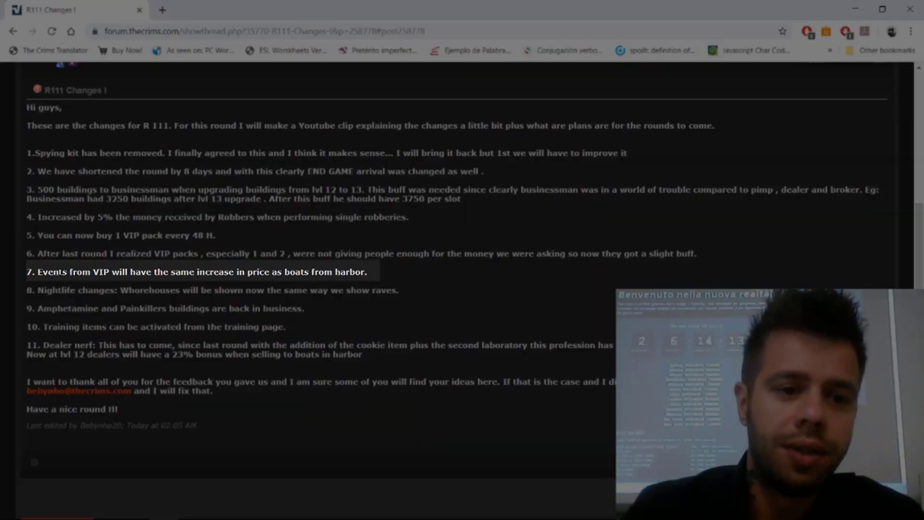
left_click_drag(70, 273, 146, 272)
left_click(146, 273)
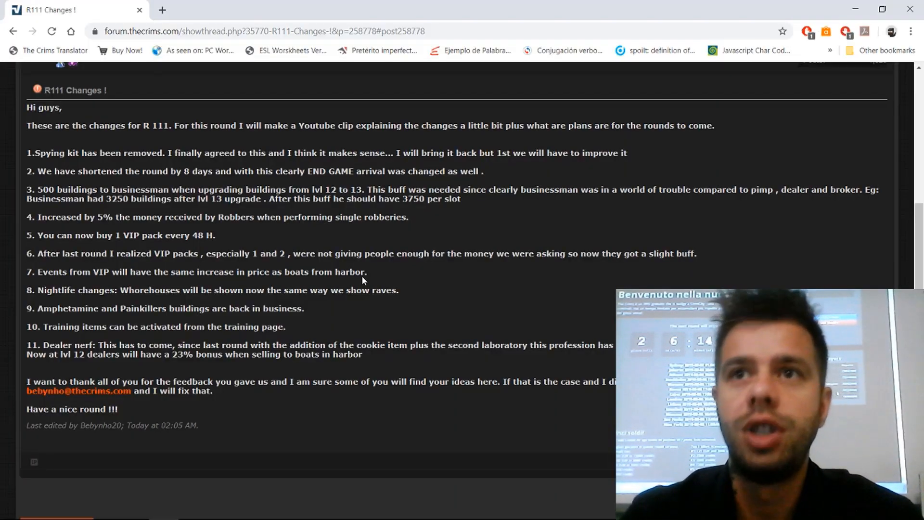